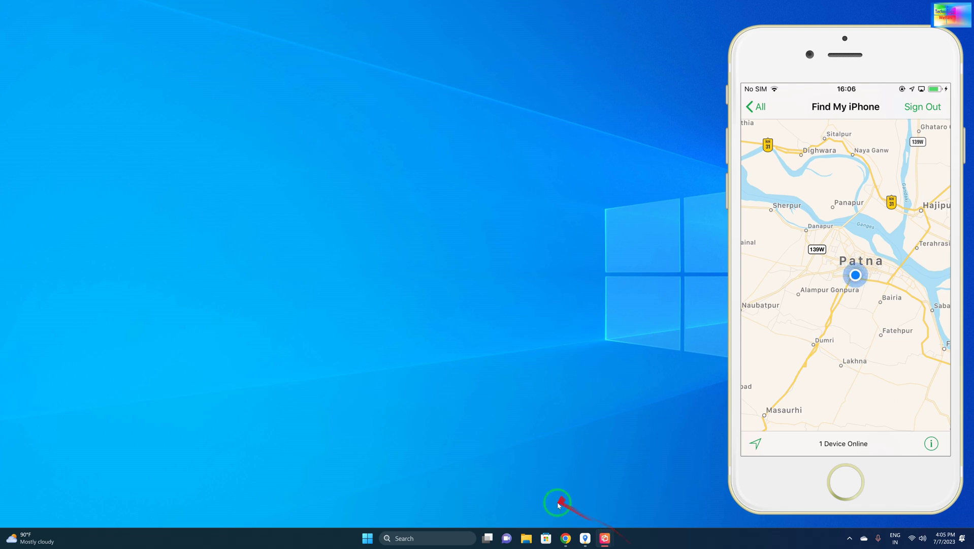
# - Search 'lodon' and teleport the iPhone to Lodon, Nalkheda Tahsil, Madhya Pradesh, India
pyautogui.click(584, 538)
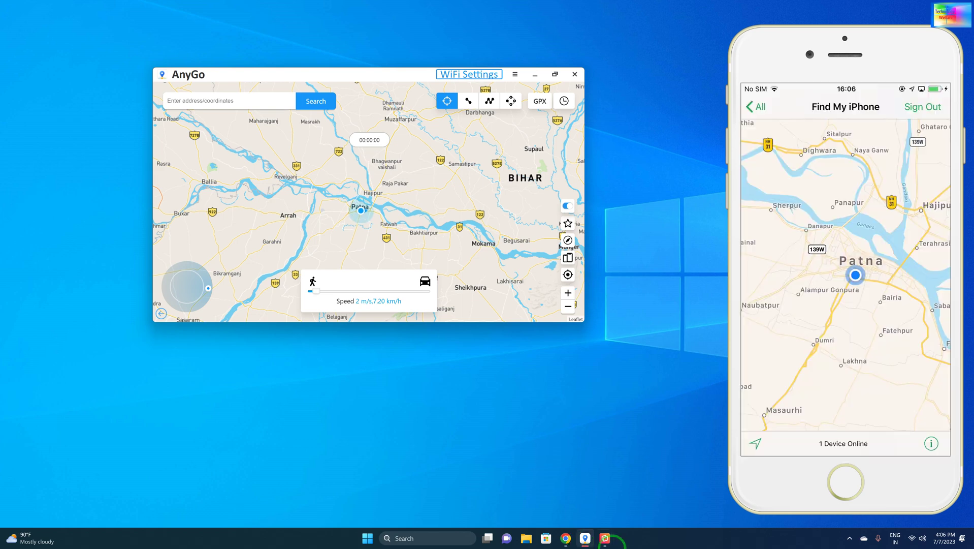
pyautogui.click(242, 99)
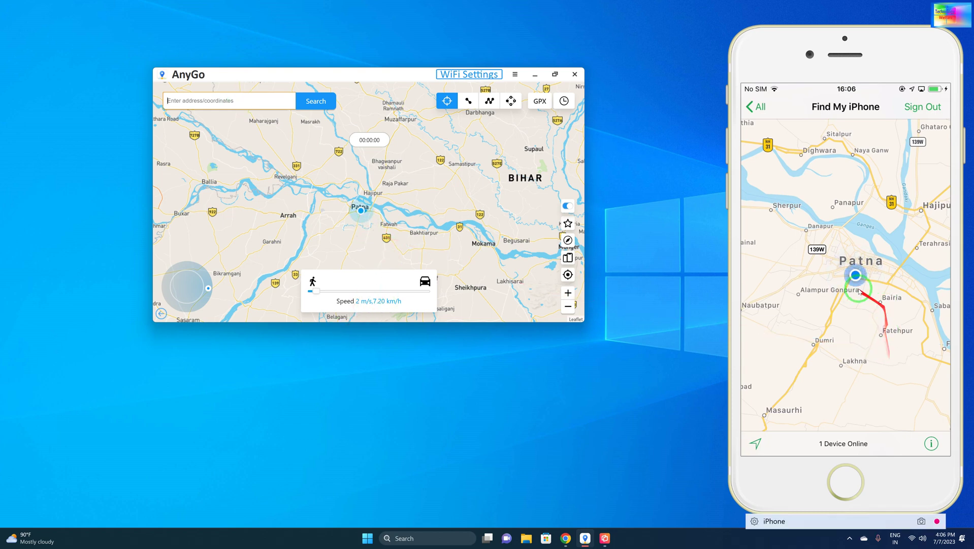
pyautogui.click(188, 103)
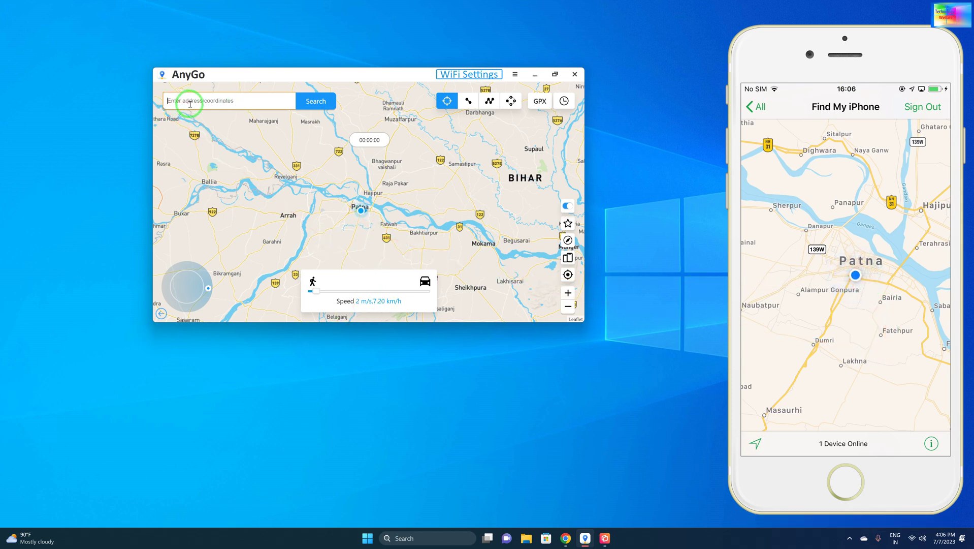
pyautogui.write('lo')
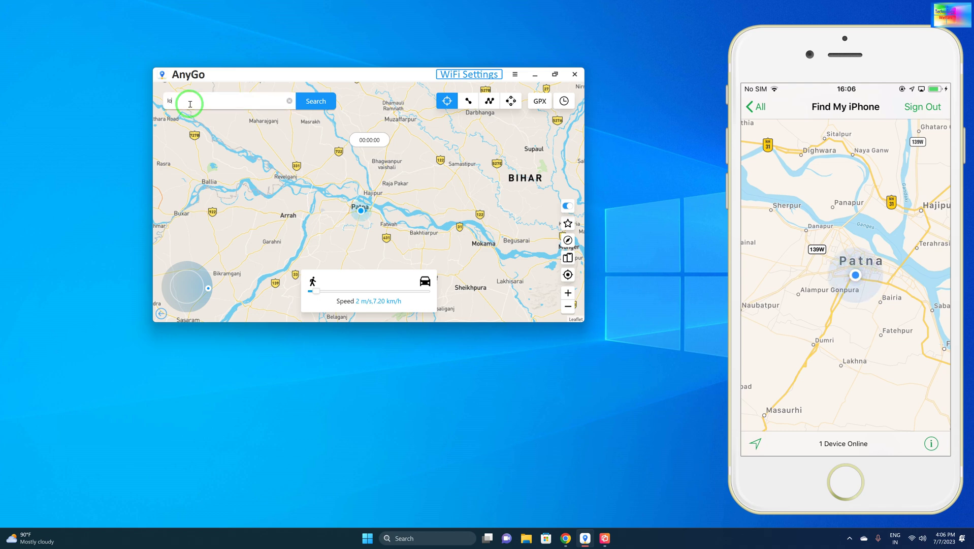
pyautogui.write('don')
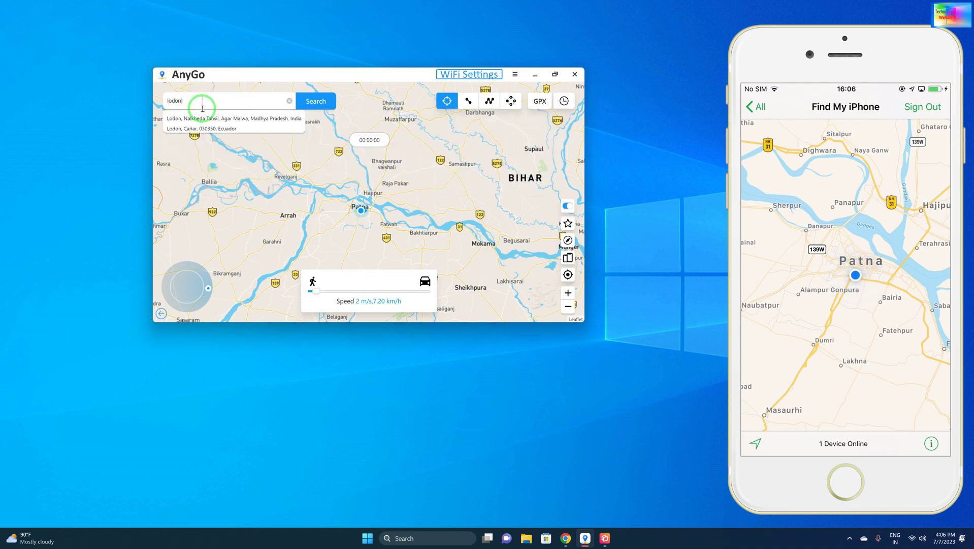
pyautogui.click(227, 118)
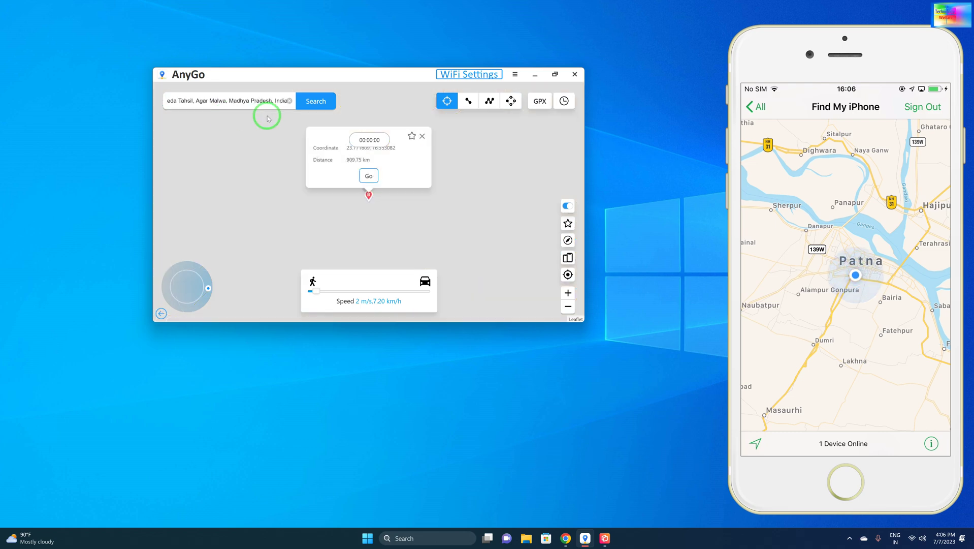
pyautogui.click(370, 175)
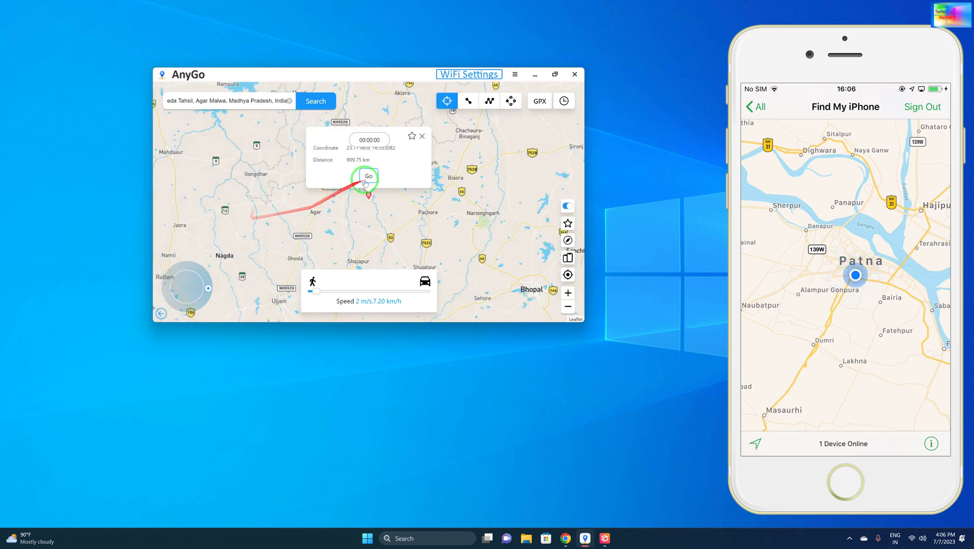
pyautogui.click(369, 176)
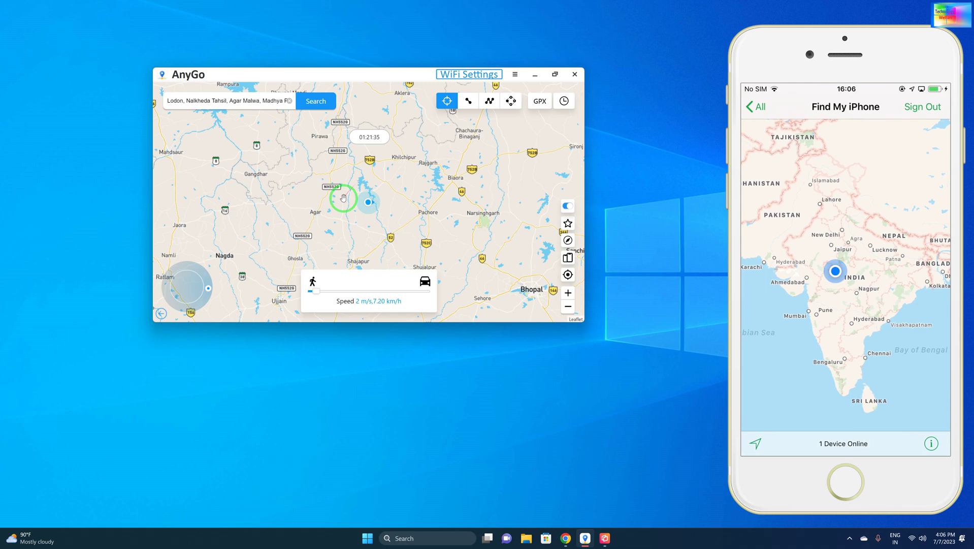
# - Replace the address with 'london' and teleport to London, Greater London, England, United Kingdom
pyautogui.tripleClick(248, 99)
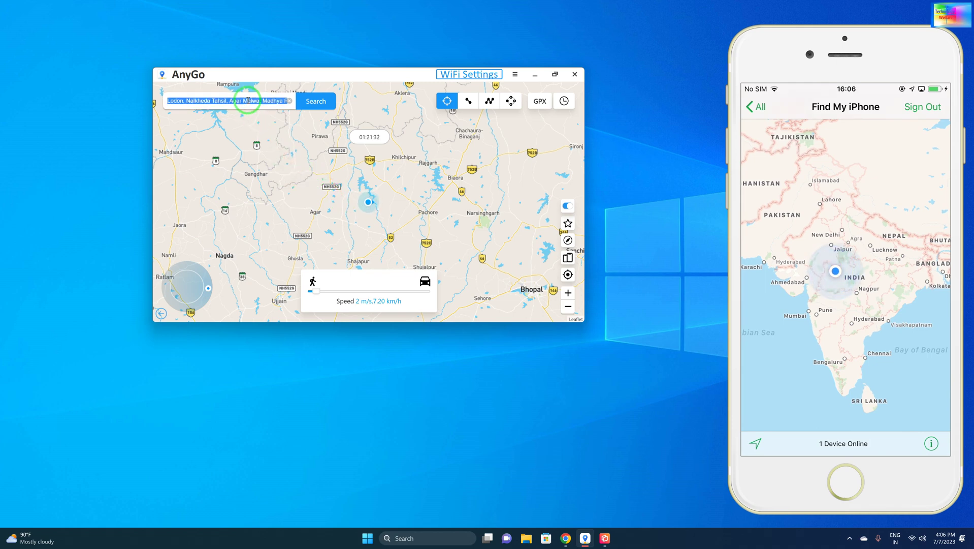
pyautogui.press('BackSpace')
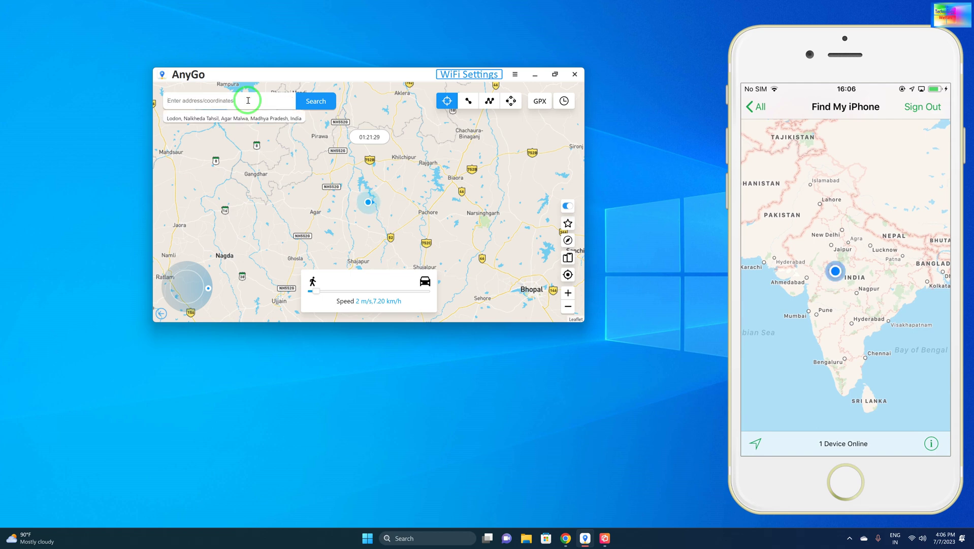
pyautogui.write('lo')
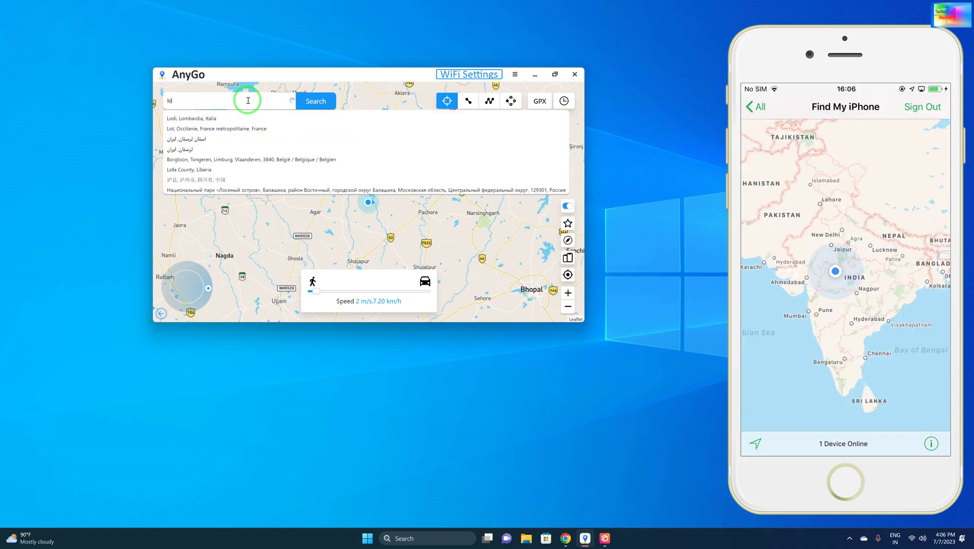
pyautogui.write('ndon')
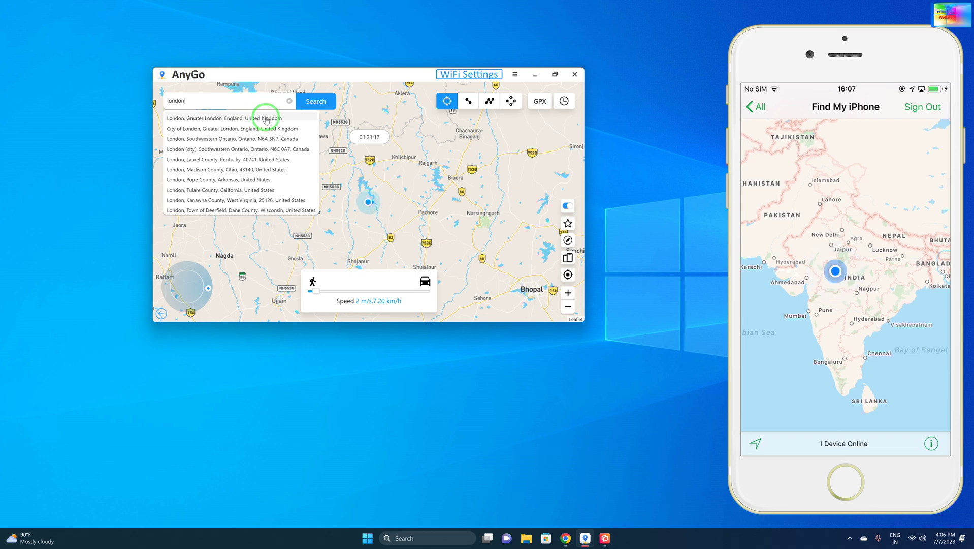
pyautogui.click(266, 121)
pyautogui.click(366, 178)
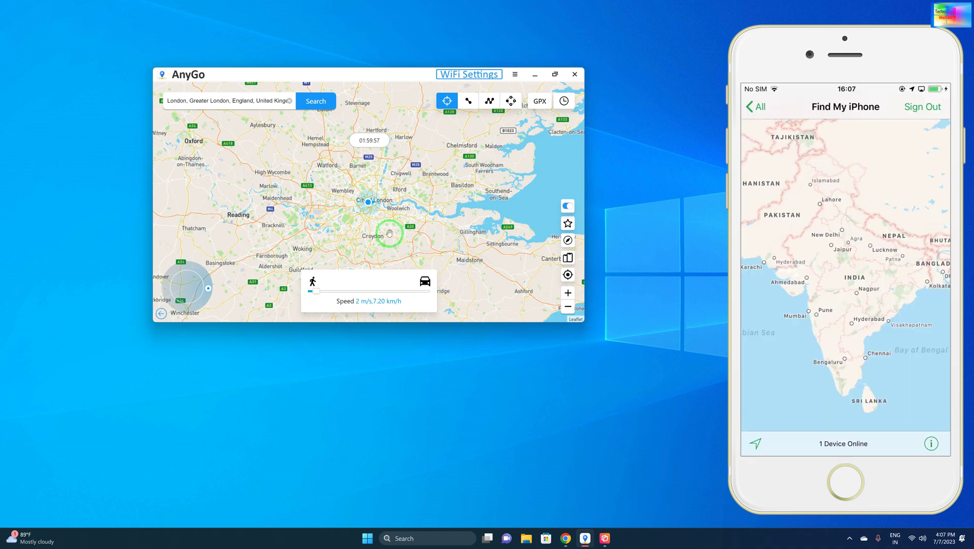
pyautogui.moveTo(854, 283)
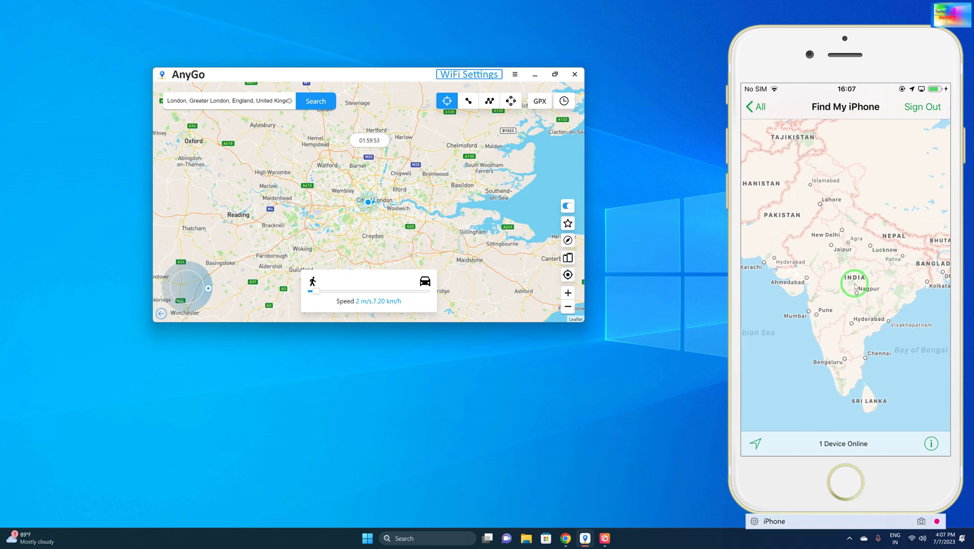
pyautogui.scroll(-3, 855, 287)
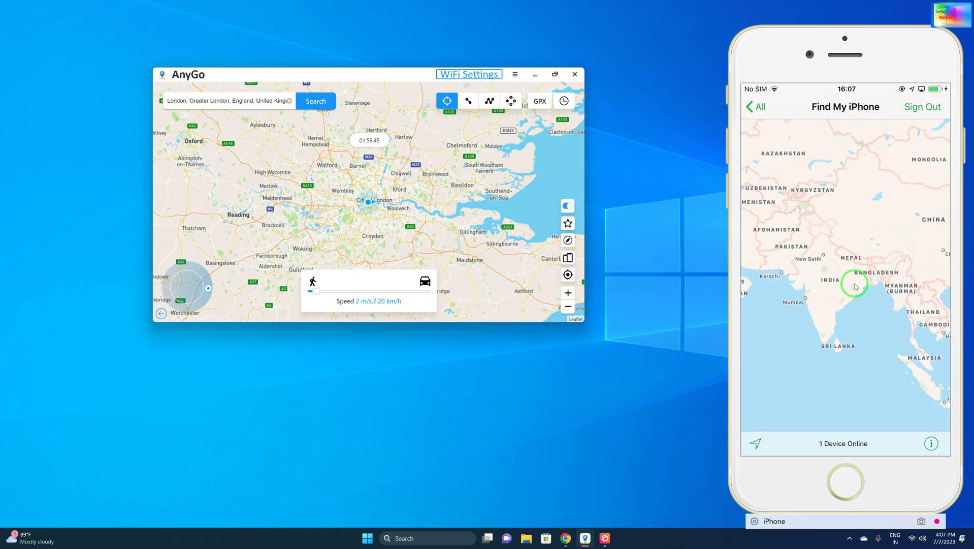
pyautogui.scroll(-3, 856, 287)
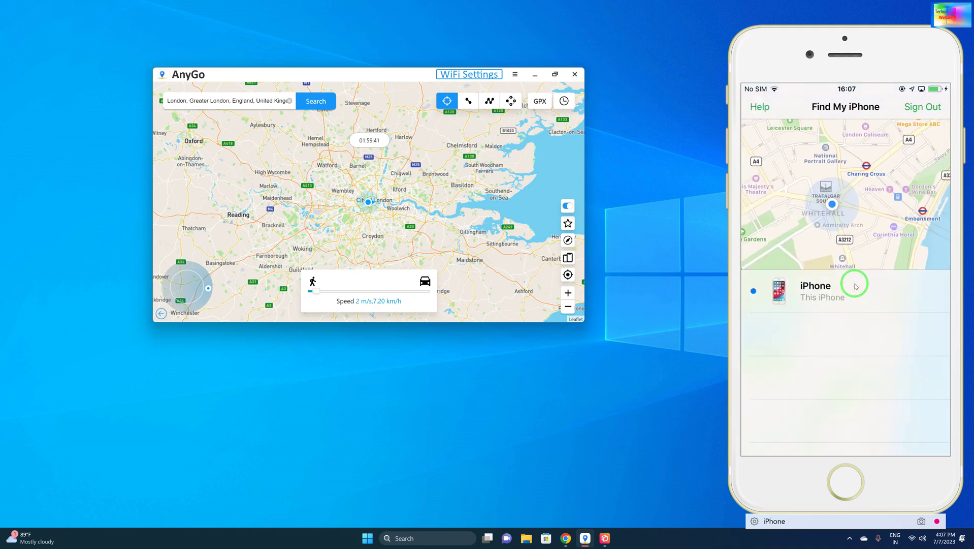
# - Show this iPhone on the Find My map, now located in London
pyautogui.click(855, 287)
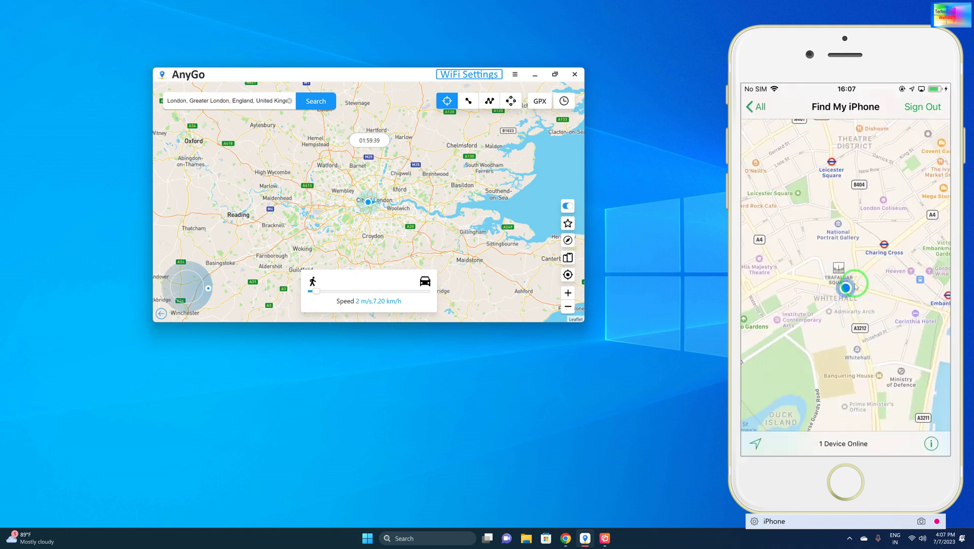
pyautogui.scroll(-2, 856, 286)
pyautogui.scroll(-1, 855, 284)
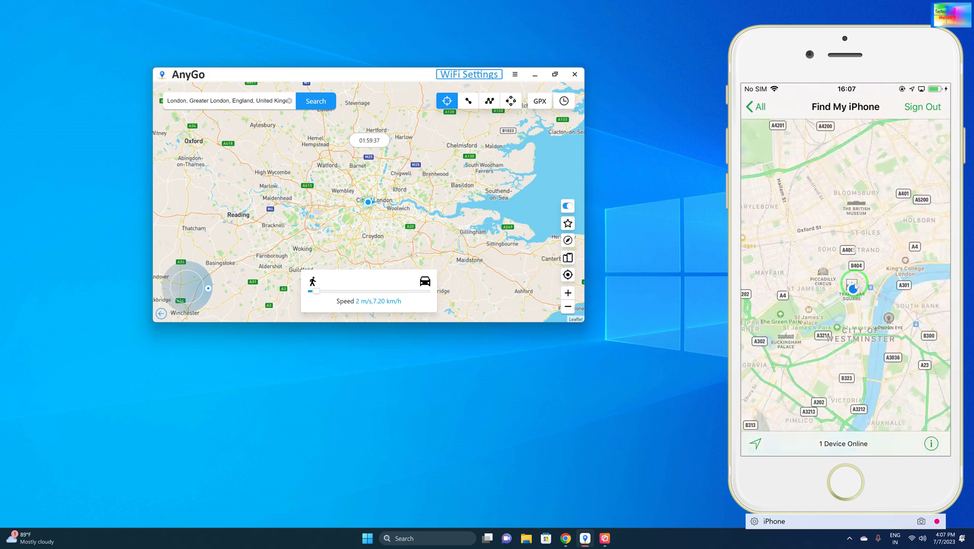
pyautogui.scroll(-1, 855, 284)
pyautogui.scroll(-1, 856, 285)
pyautogui.scroll(-1, 855, 287)
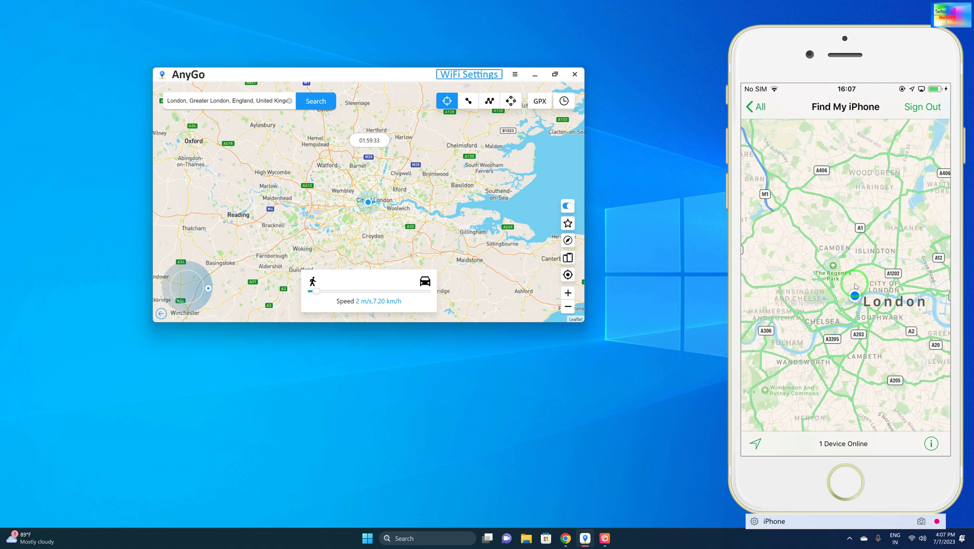
pyautogui.scroll(-1, 855, 287)
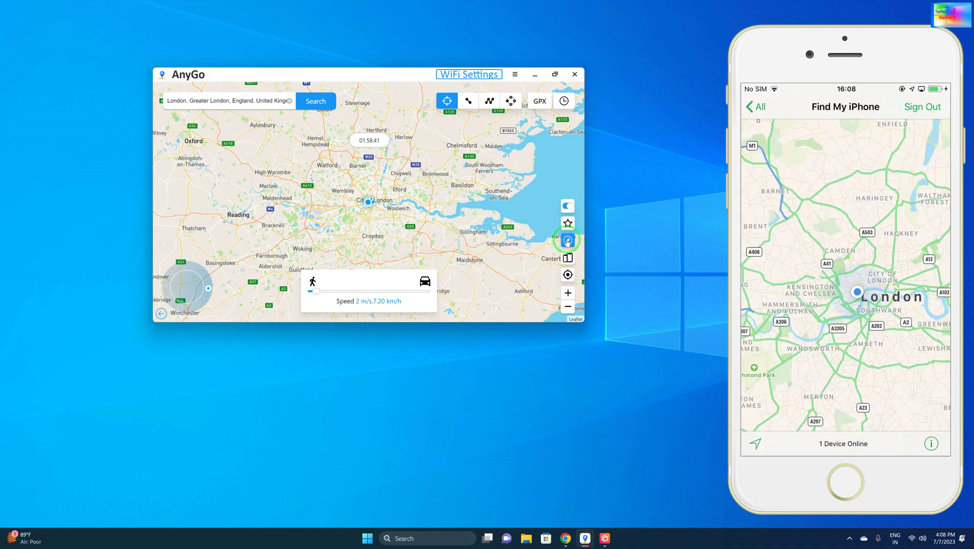
# - Reset the iPhone to its real location and dismiss the Reset successful! dialog
pyautogui.click(568, 240)
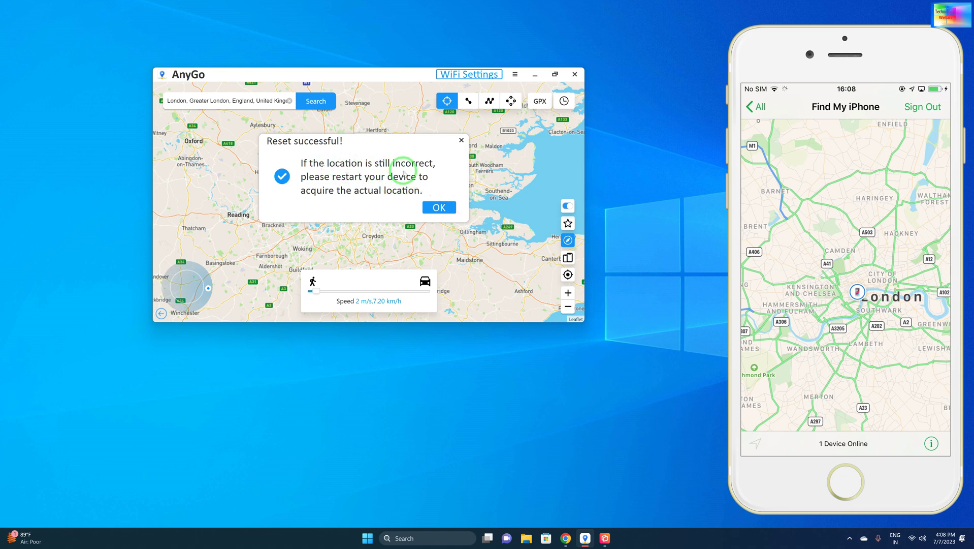
pyautogui.click(428, 207)
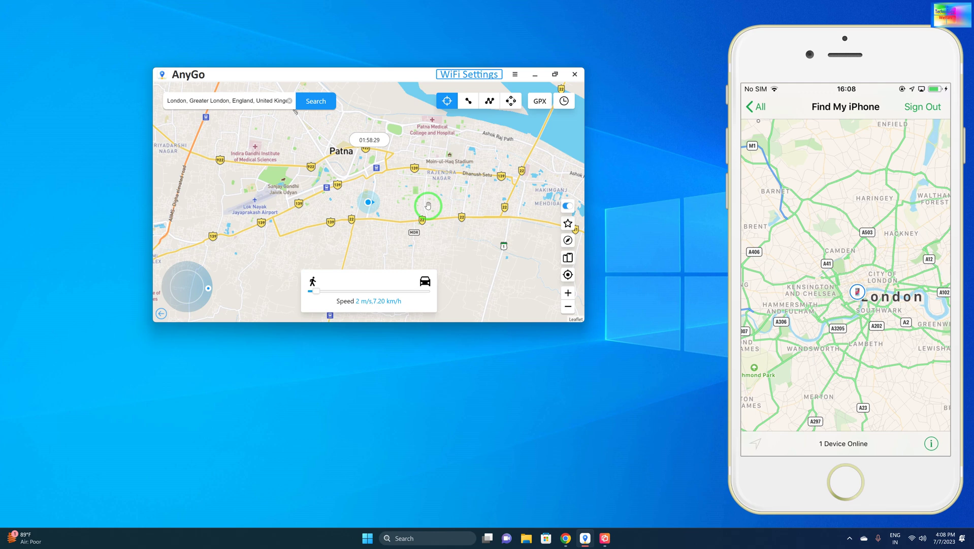
# - Move the iPhone to a spot near Patna on the AnyGo map and recheck it in Find My
pyautogui.moveTo(343, 150); pyautogui.dragTo(525, 272)
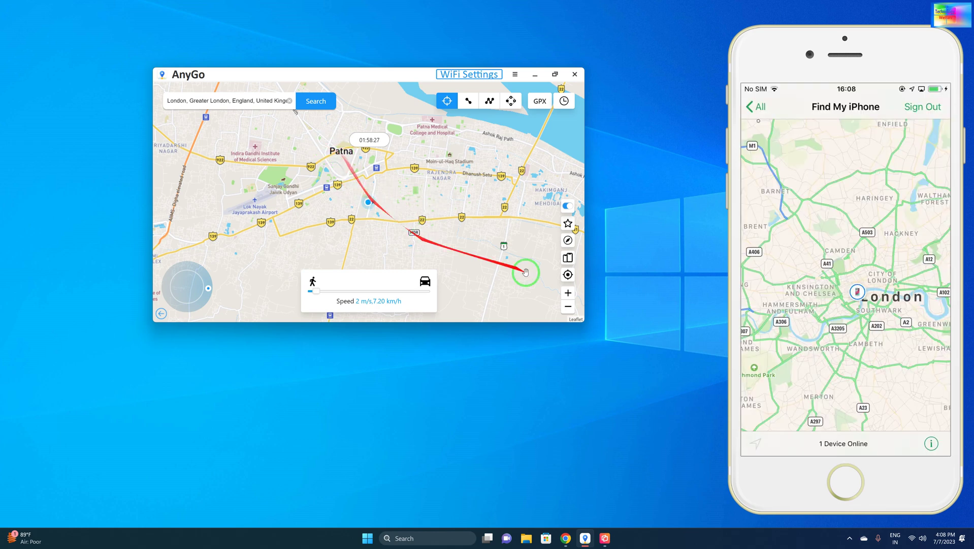
pyautogui.moveTo(842, 313)
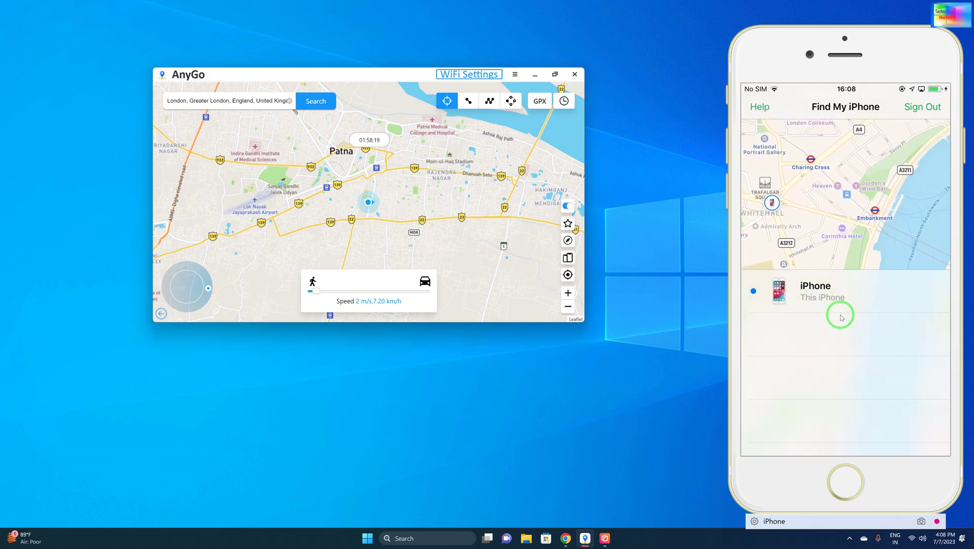
pyautogui.click(840, 313)
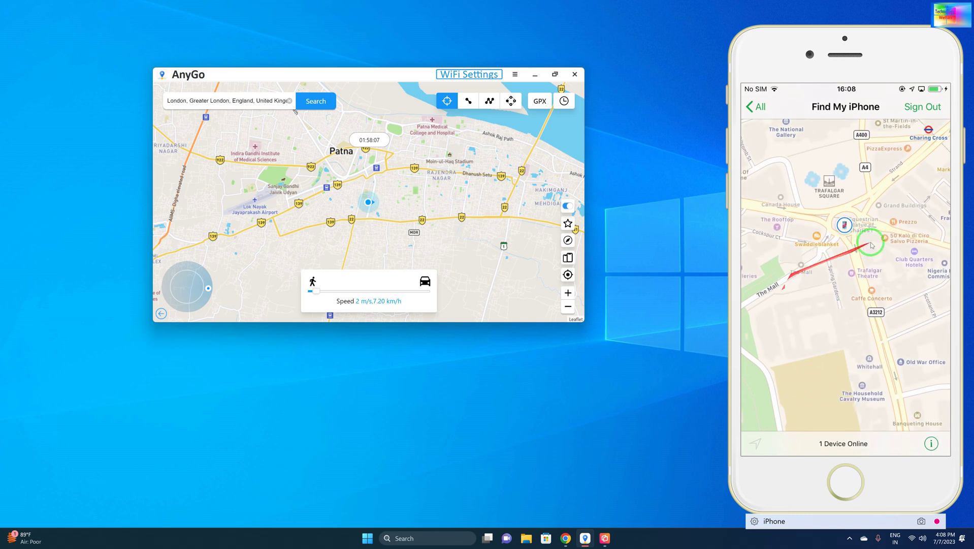
pyautogui.click(343, 152)
pyautogui.click(340, 134)
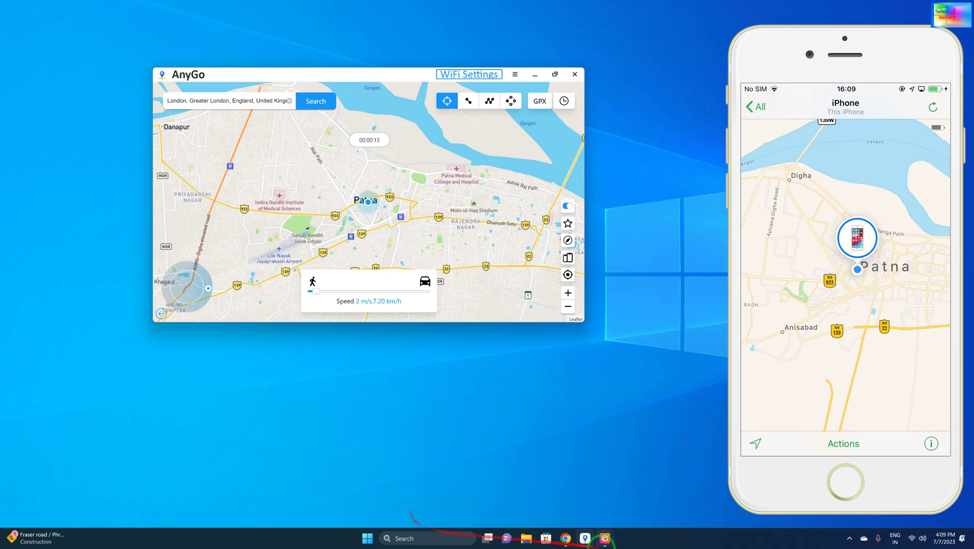
# - Bring the iToolab AnyGo product webpage in Chrome to the front
pyautogui.click(563, 538)
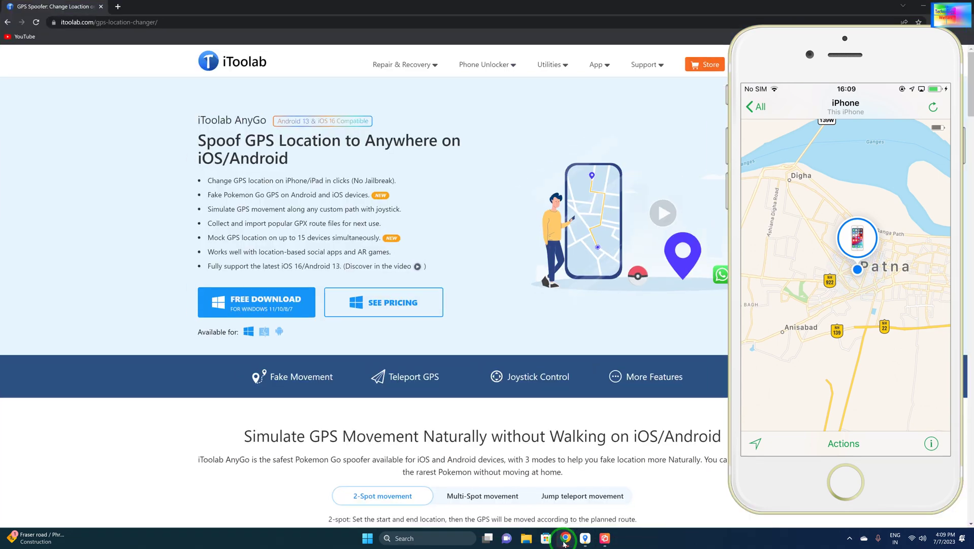